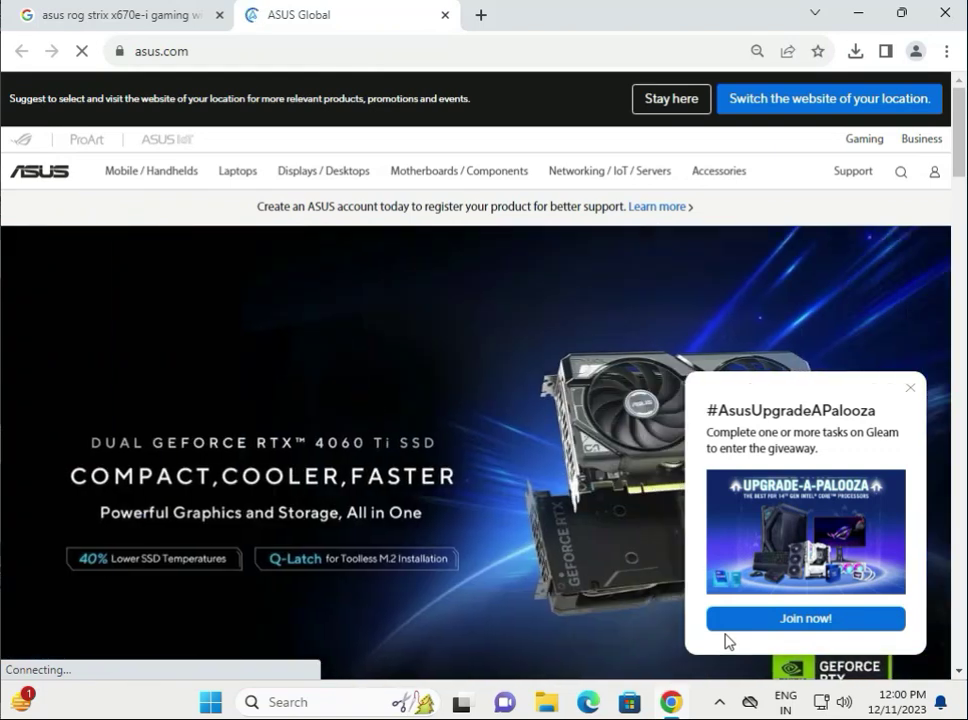
# Select the board model name in the Google search query, then go back to the ASUS Global homepage.
pyautogui.click(100, 27)
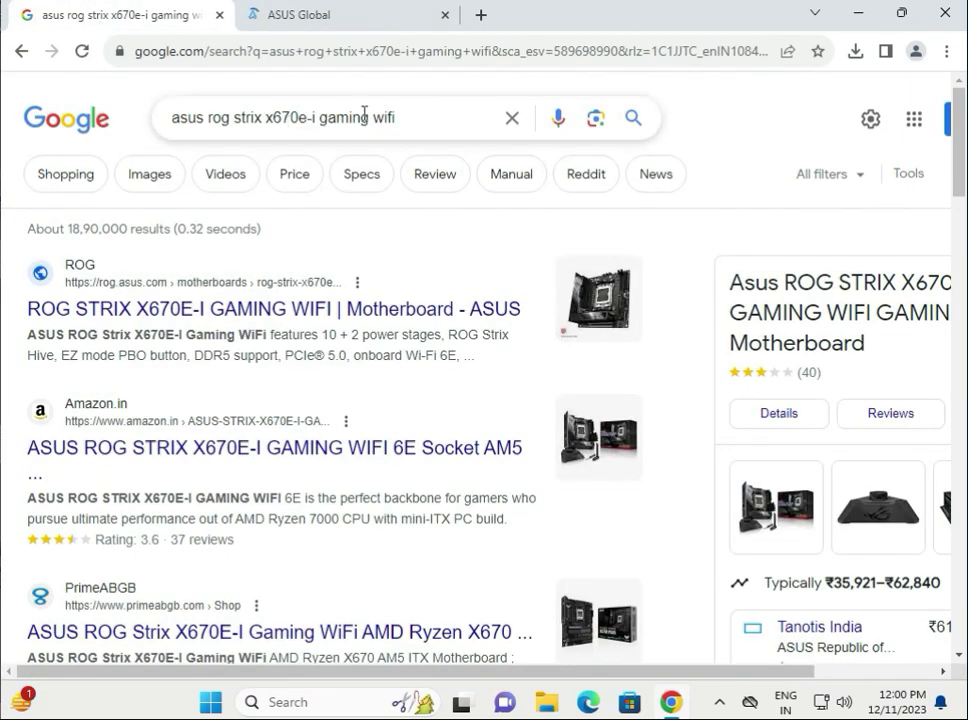
pyautogui.moveTo(400, 116); pyautogui.dragTo(205, 118)
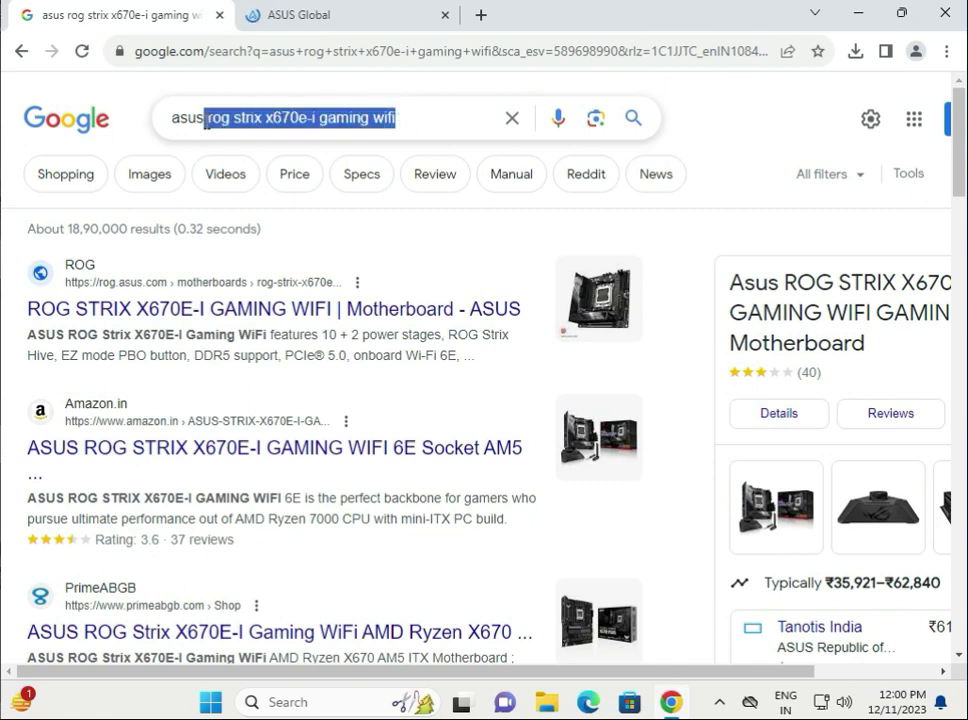
pyautogui.click(303, 13)
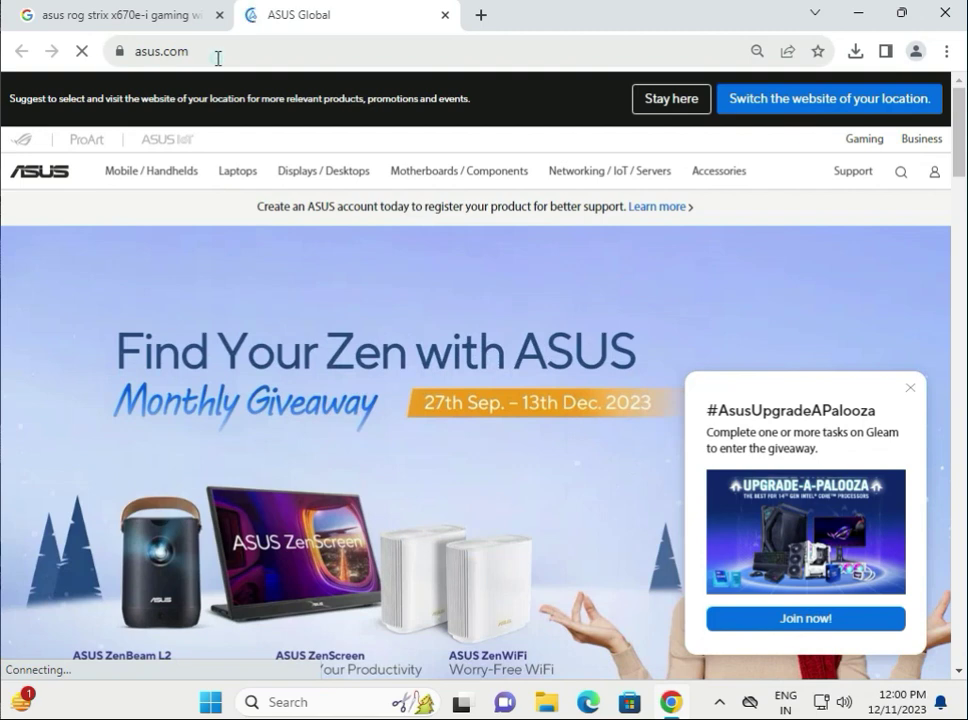
pyautogui.click(217, 54)
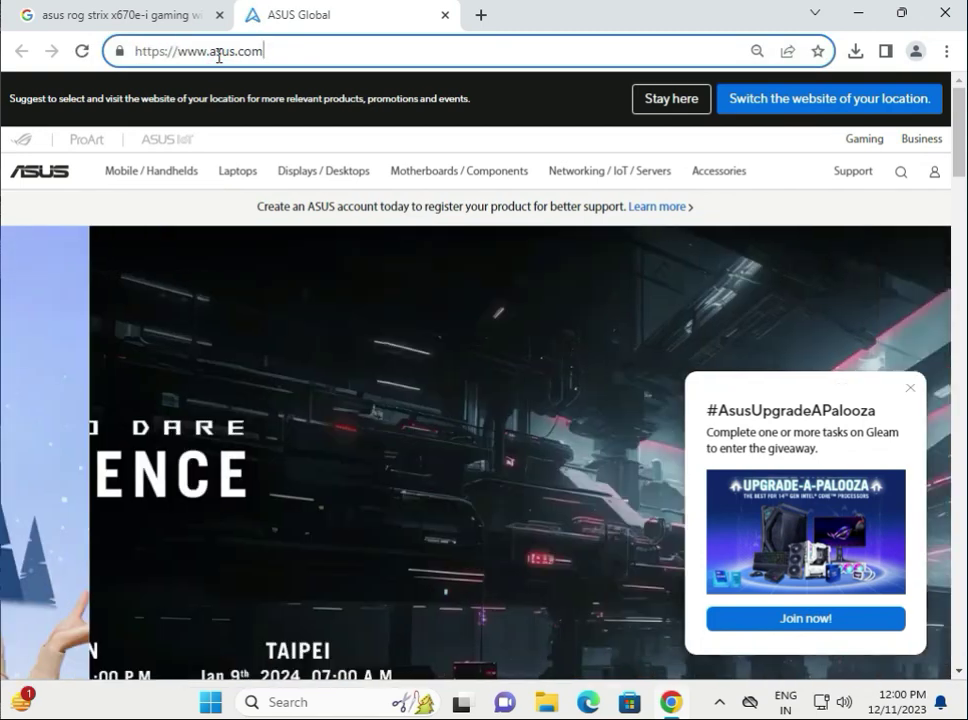
pyautogui.moveTo(852, 171)
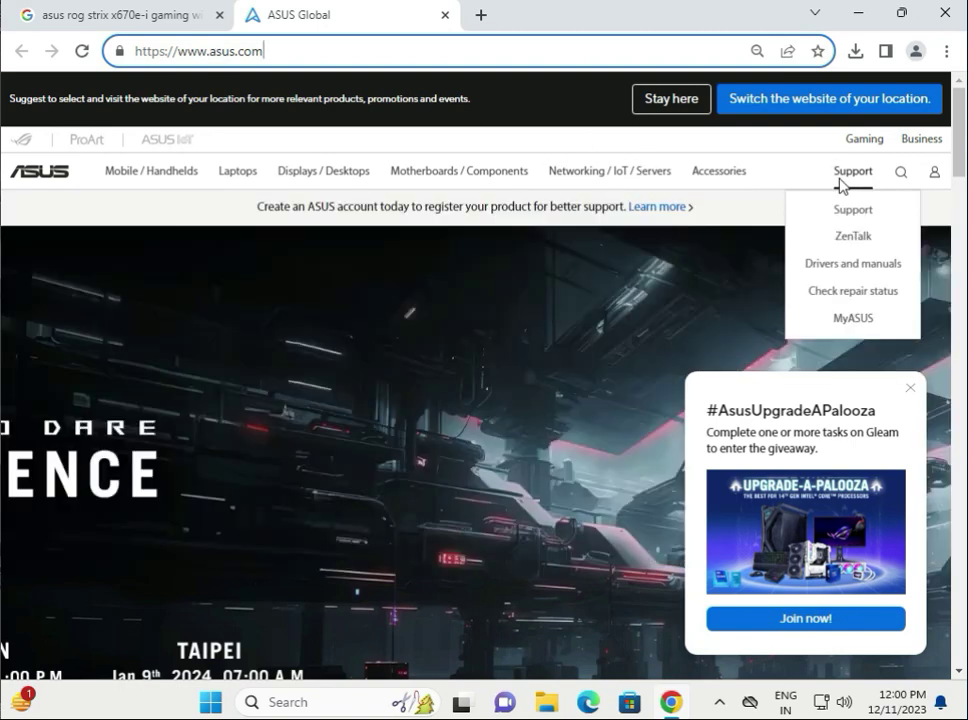
# Search the Download Center by model, pasting the name and picking ROG STRIX X670E-I GAMING WIFI.
pyautogui.click(848, 265)
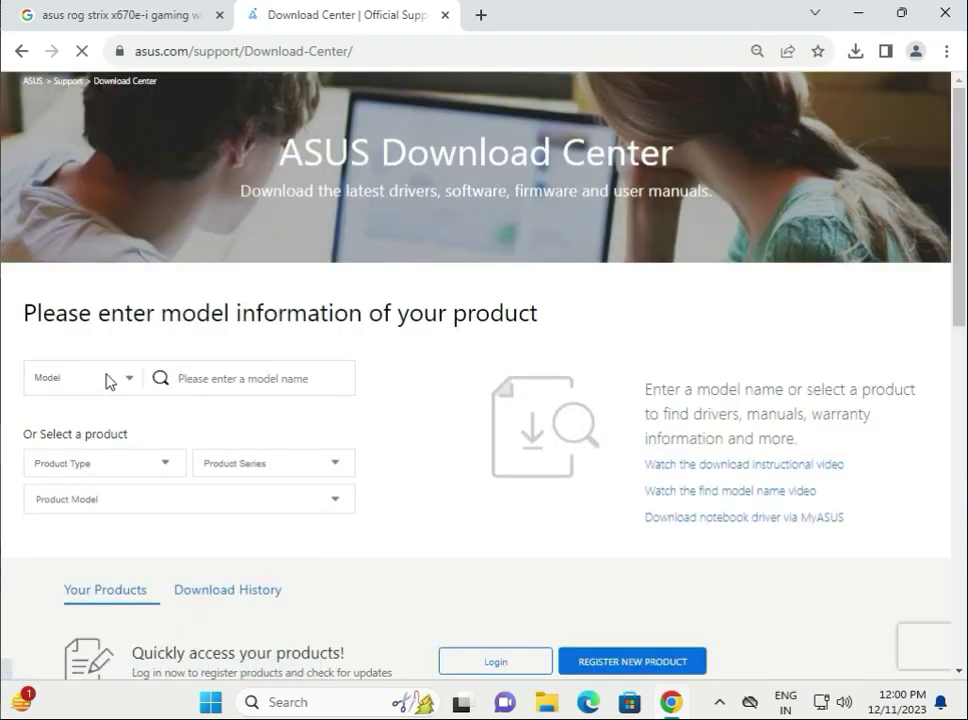
pyautogui.scroll(-1, 108, 470)
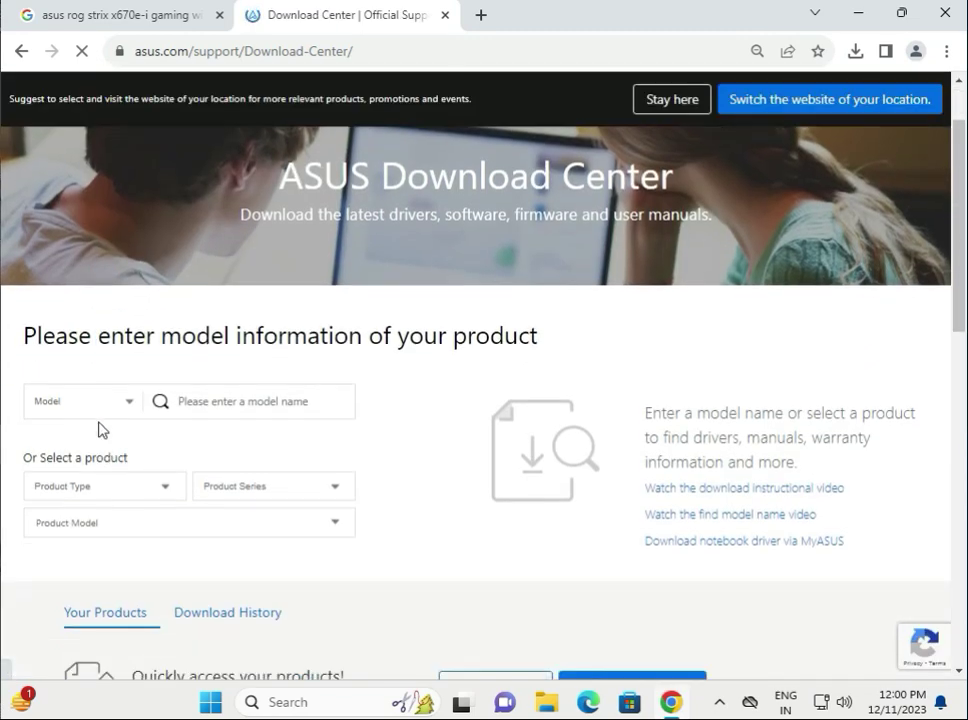
pyautogui.click(99, 404)
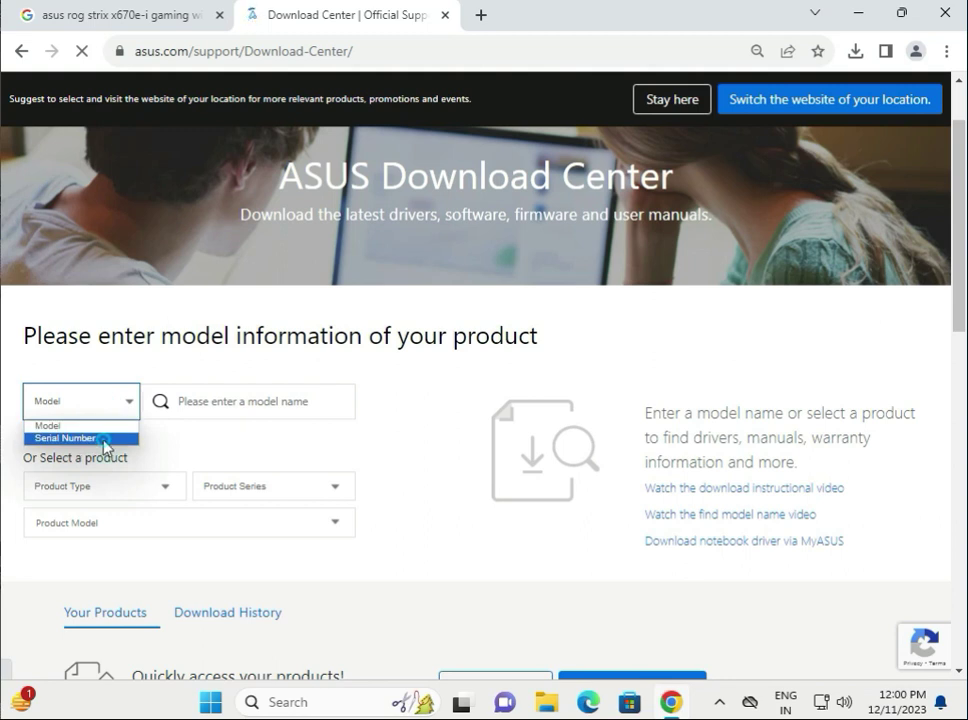
pyautogui.click(95, 440)
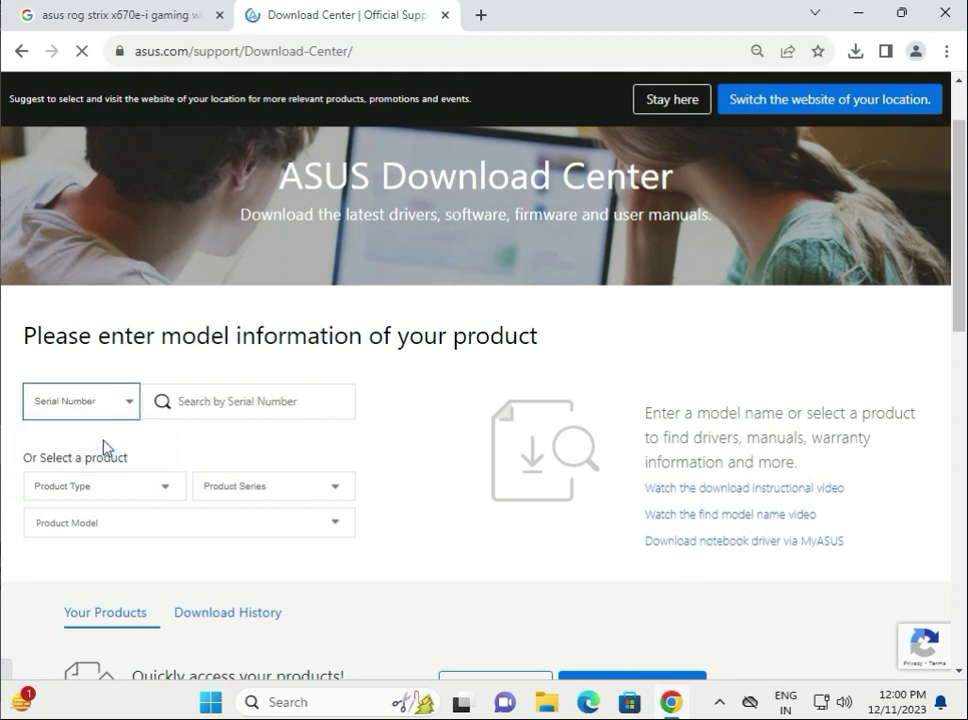
pyautogui.click(238, 400)
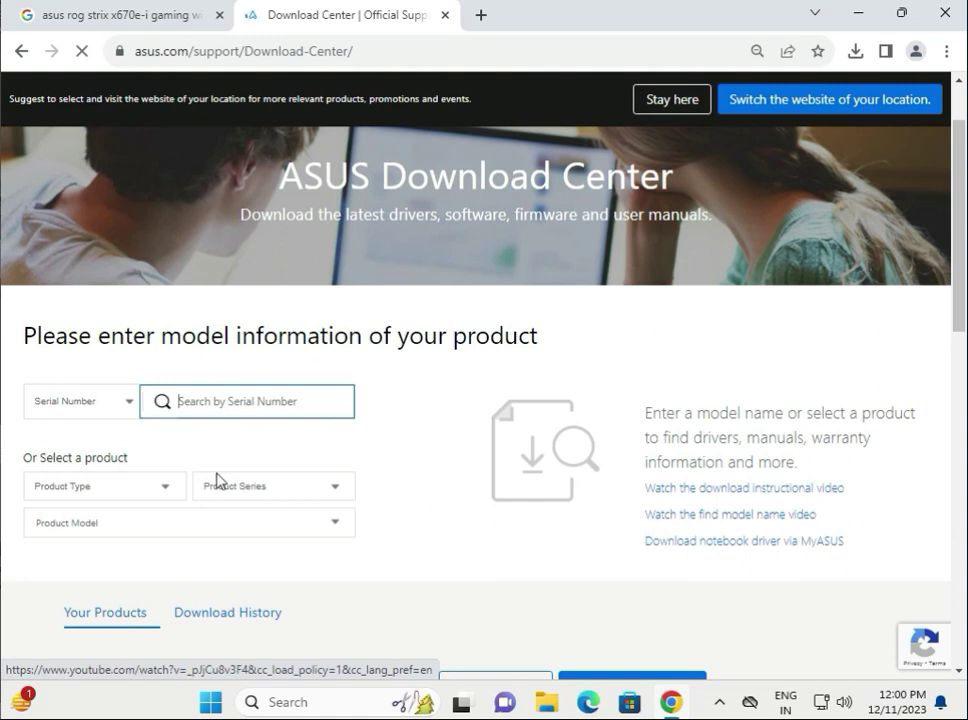
pyautogui.click(68, 416)
pyautogui.click(210, 404)
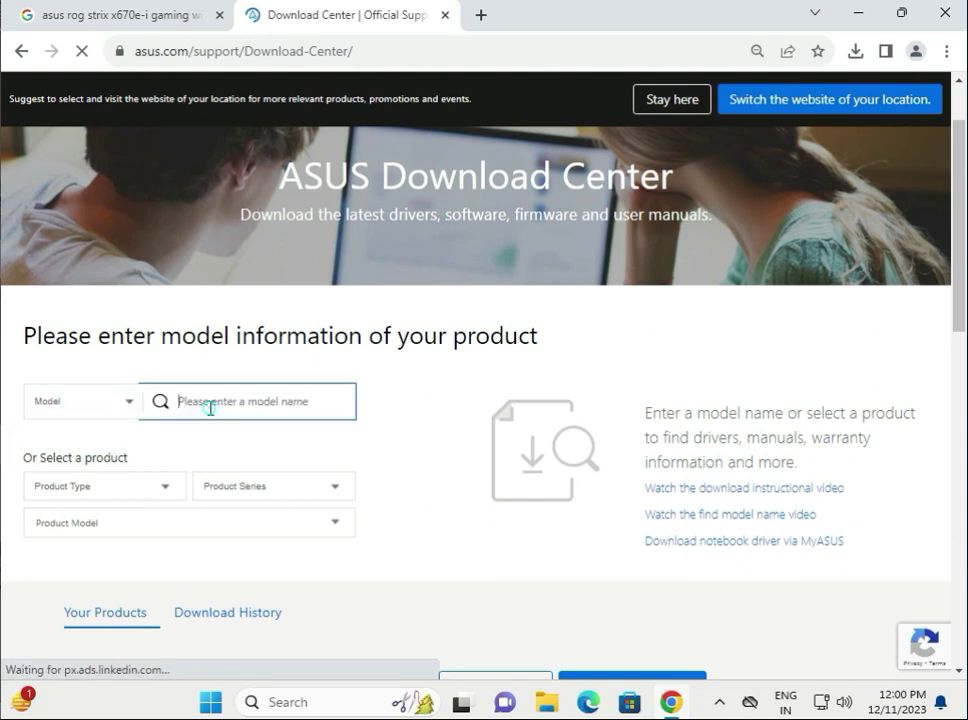
pyautogui.hotkey('ctrl', 'v')
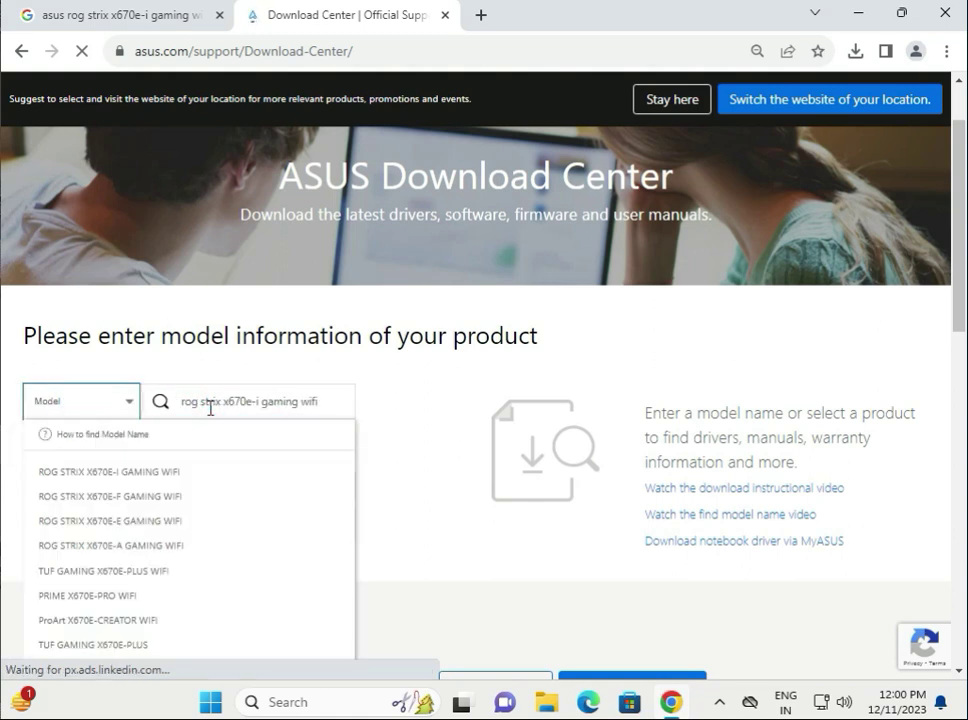
pyautogui.click(166, 474)
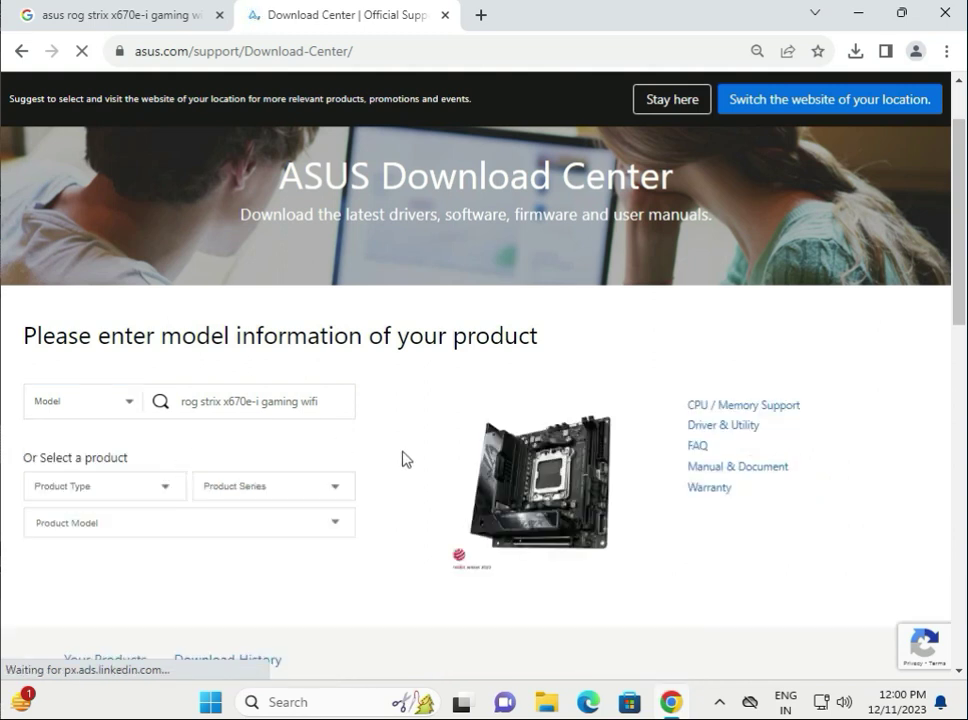
# Go to the board's Driver & Utility downloads and choose to stay on the current regional site.
pyautogui.click(721, 436)
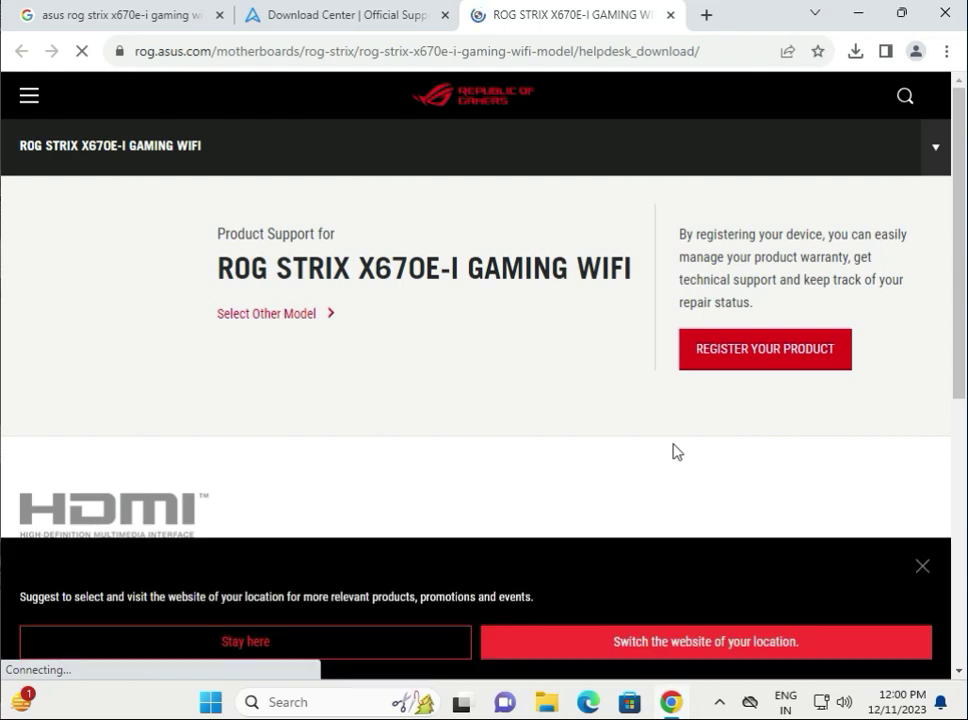
pyautogui.scroll(-3, 454, 480)
pyautogui.click(319, 637)
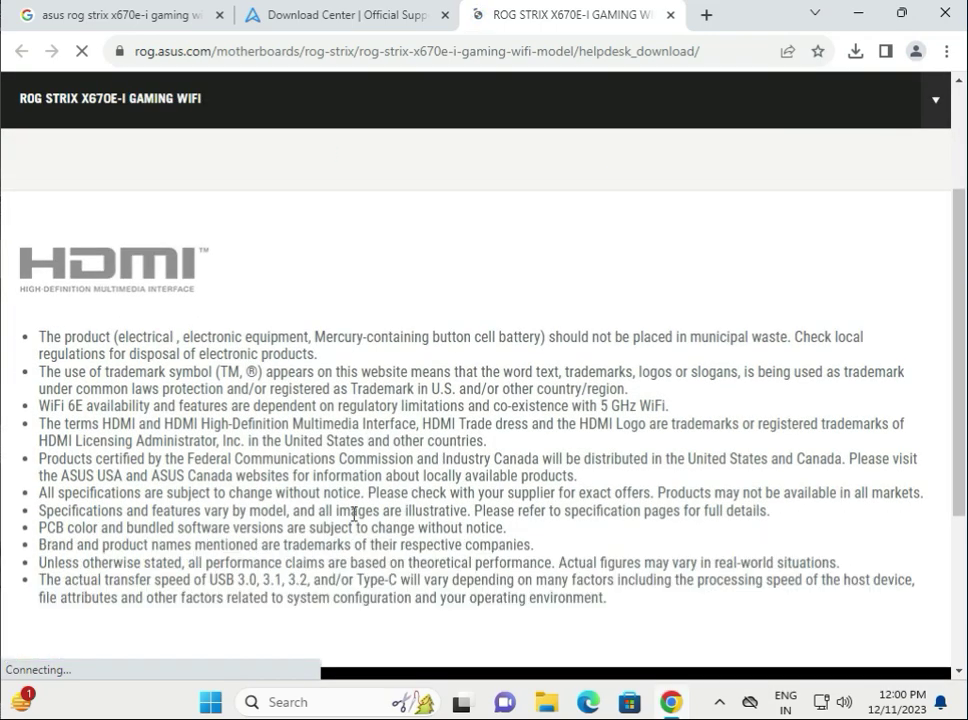
pyautogui.scroll(-3, 352, 512)
pyautogui.scroll(5, 352, 515)
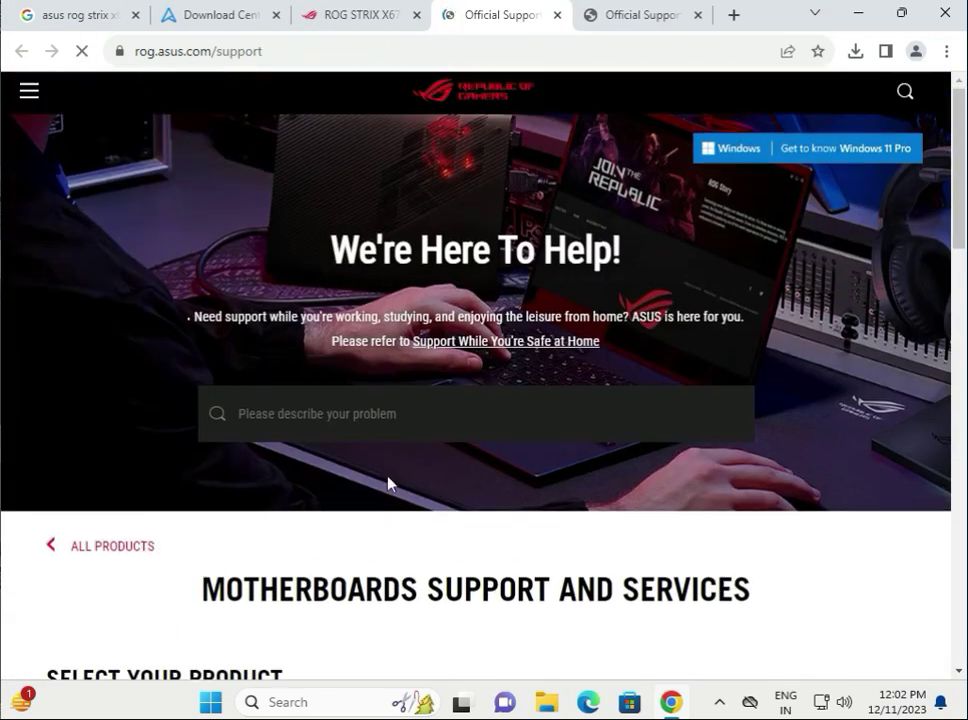
pyautogui.scroll(-3, 388, 484)
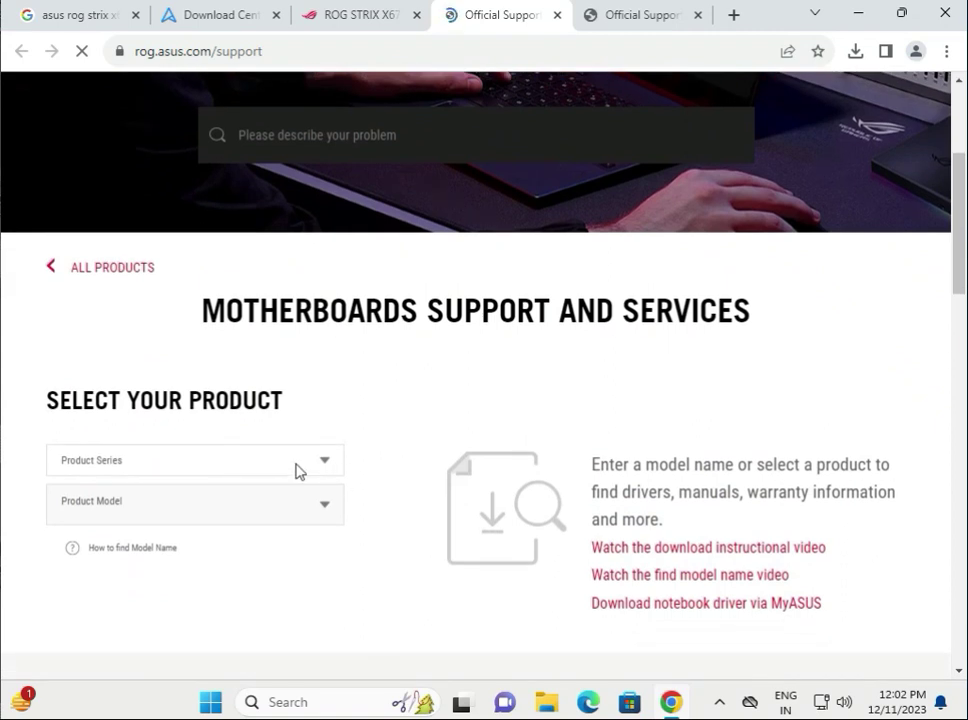
# Set Product Series and Product Model to ROG STRIX X670E-I GAMING WIFI.
pyautogui.click(320, 460)
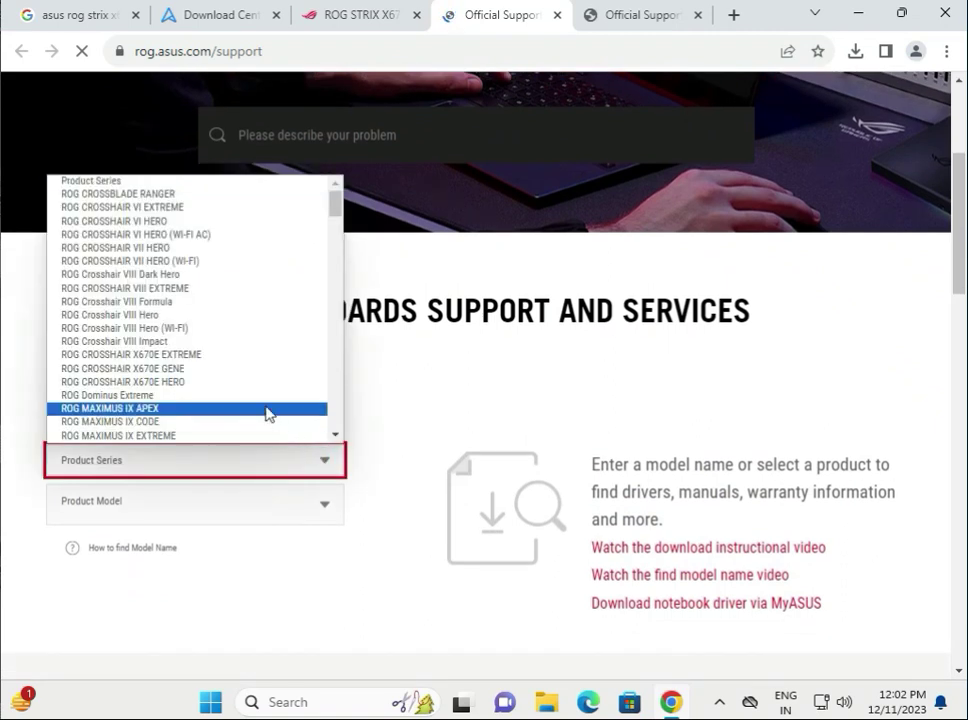
pyautogui.scroll(-2, 251, 379)
pyautogui.scroll(-5, 249, 378)
pyautogui.scroll(-3, 249, 378)
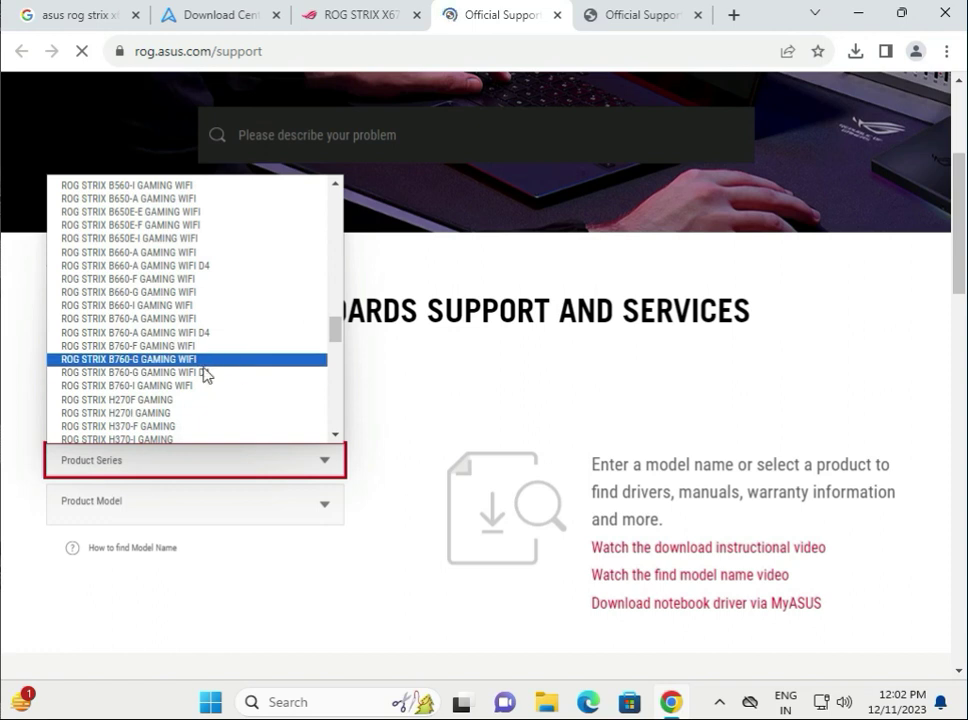
pyautogui.scroll(-2, 205, 380)
pyautogui.scroll(-5, 193, 402)
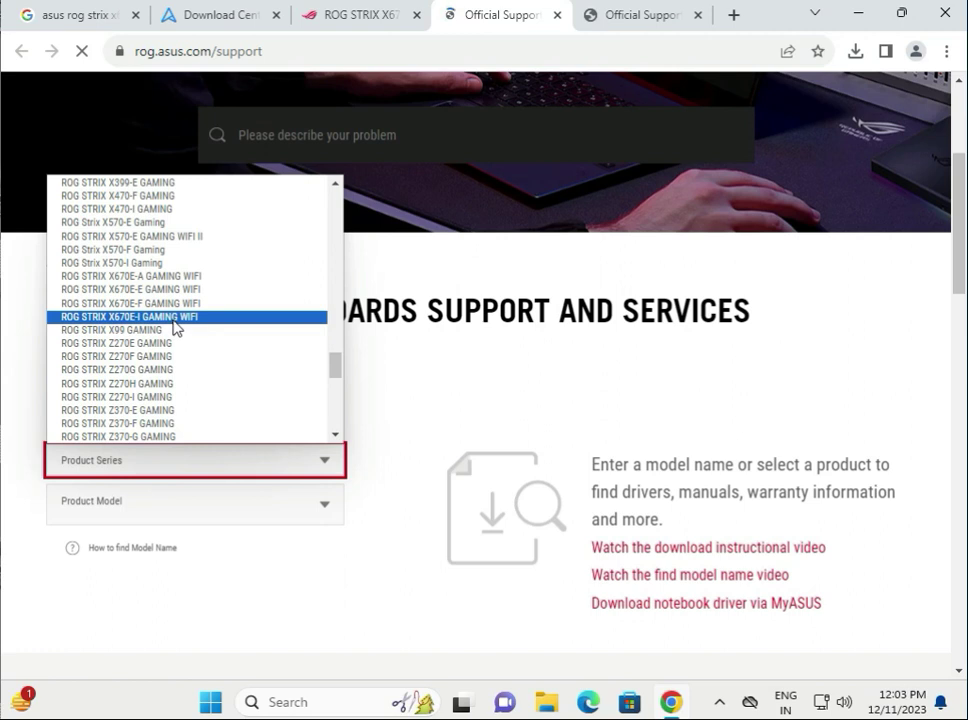
pyautogui.click(172, 318)
pyautogui.click(166, 501)
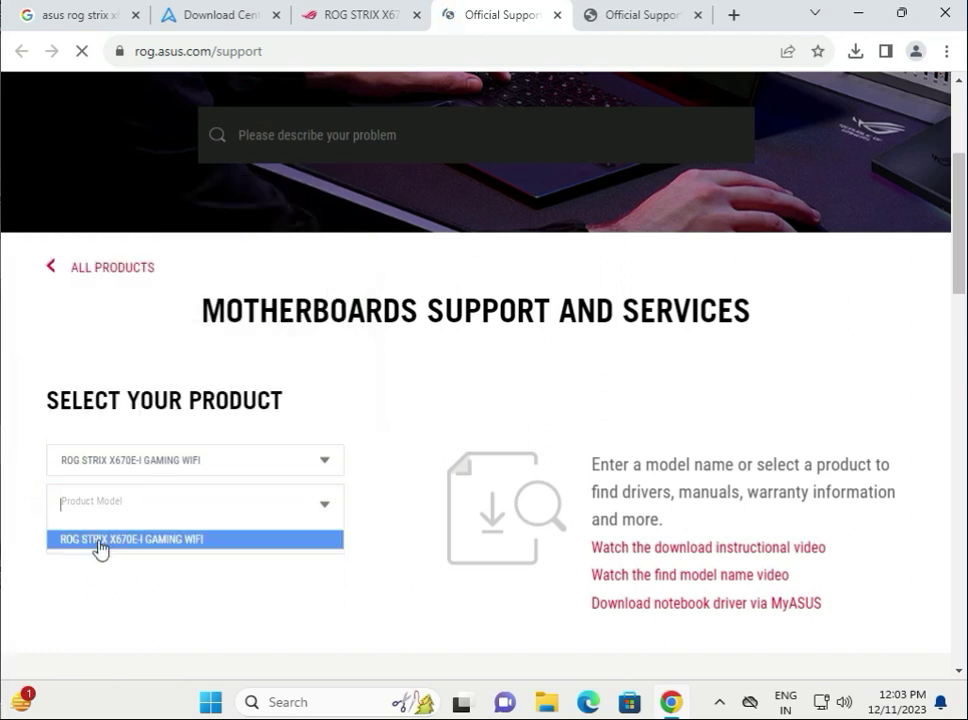
pyautogui.click(100, 540)
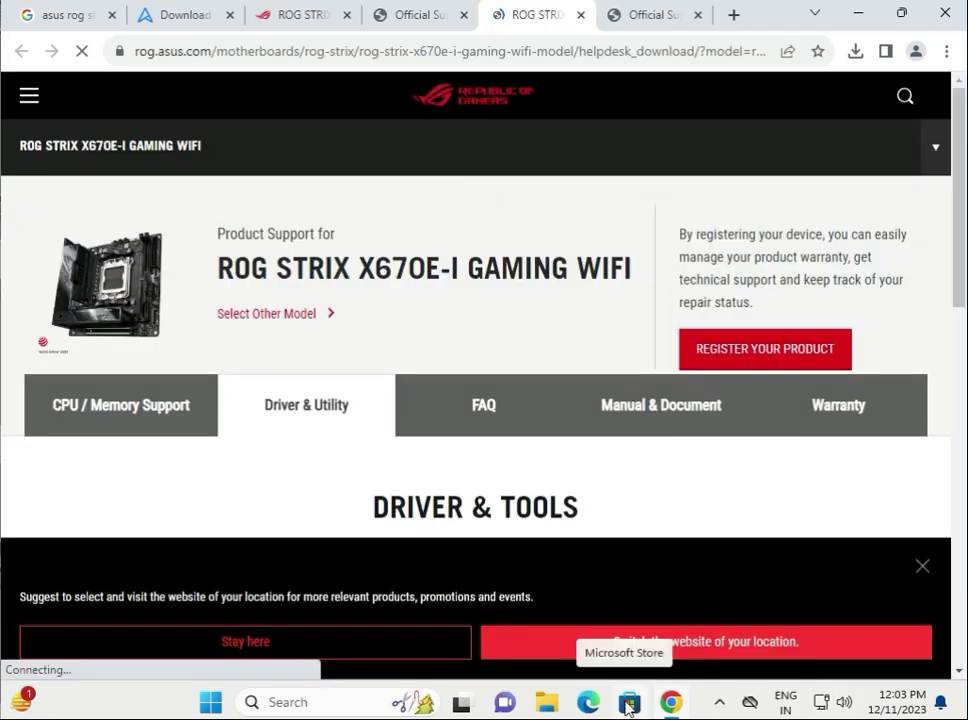
# Dismiss the location prompt and look over the BIOS & Firmware listings.
pyautogui.click(359, 648)
pyautogui.scroll(-3, 605, 562)
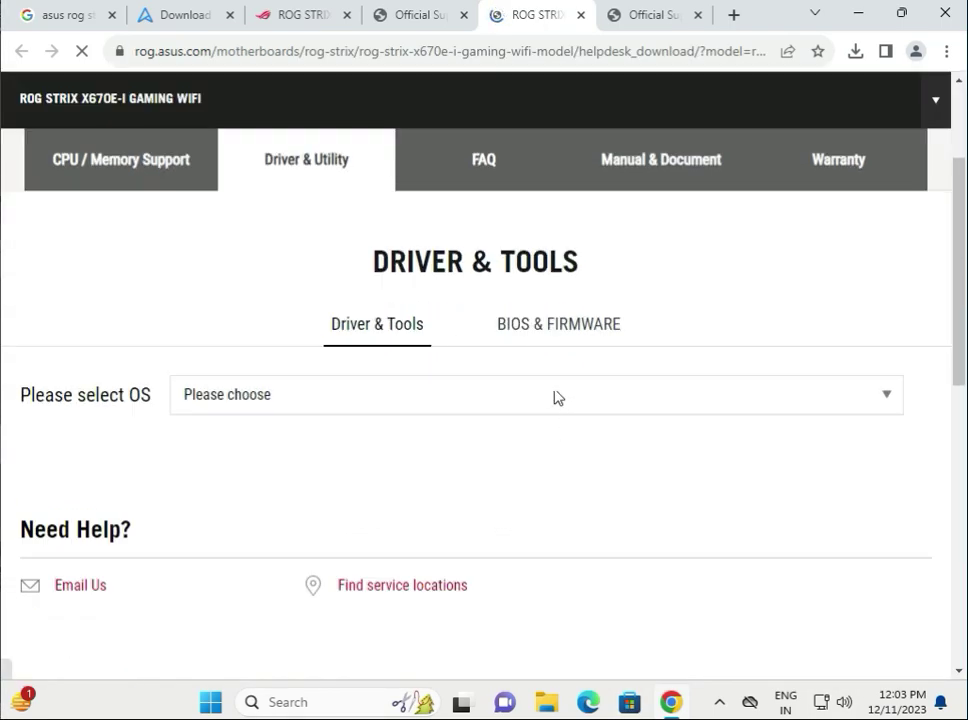
pyautogui.click(540, 326)
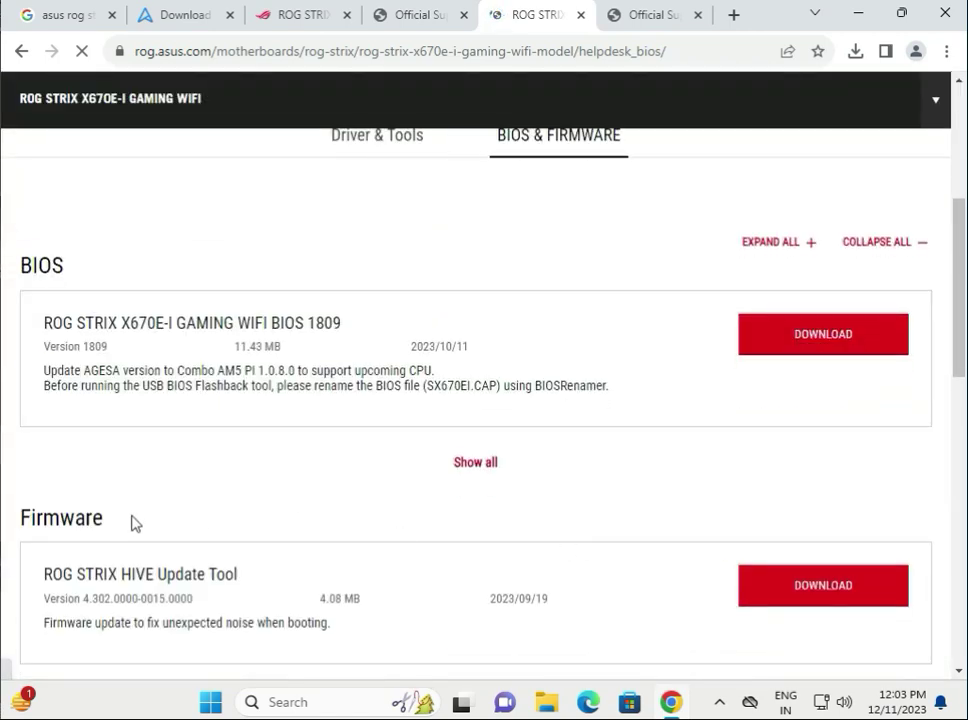
pyautogui.moveTo(130, 522)
pyautogui.mouseDown()
pyautogui.moveTo(62, 523)
pyautogui.moveTo(22, 507)
pyautogui.mouseUp()
pyautogui.moveTo(68, 265); pyautogui.dragTo(18, 266)
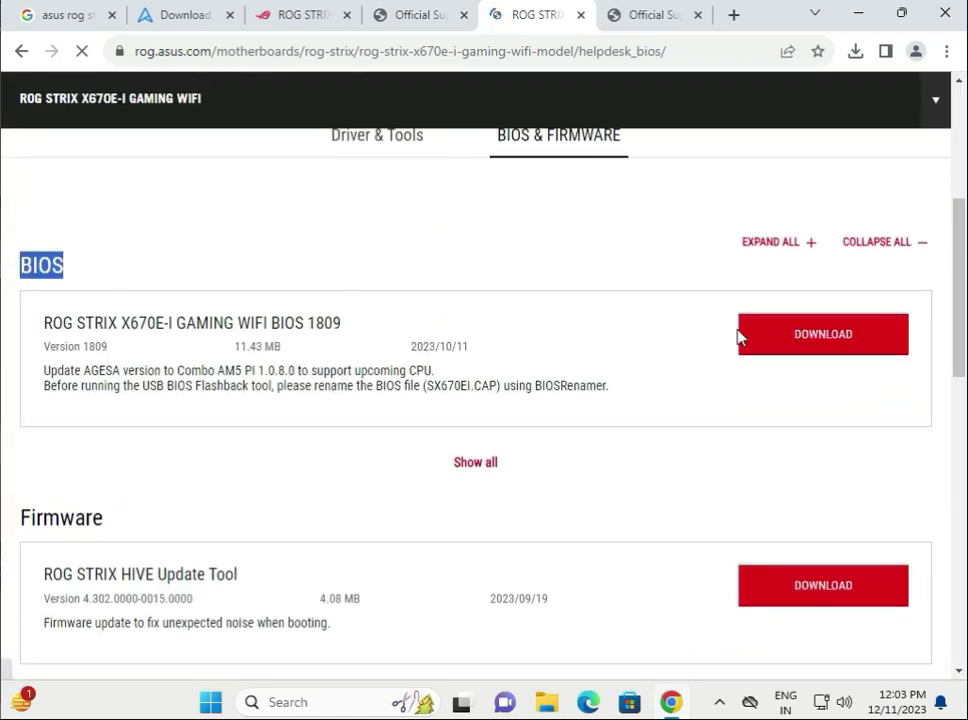
pyautogui.click(857, 355)
pyautogui.scroll(3, 660, 553)
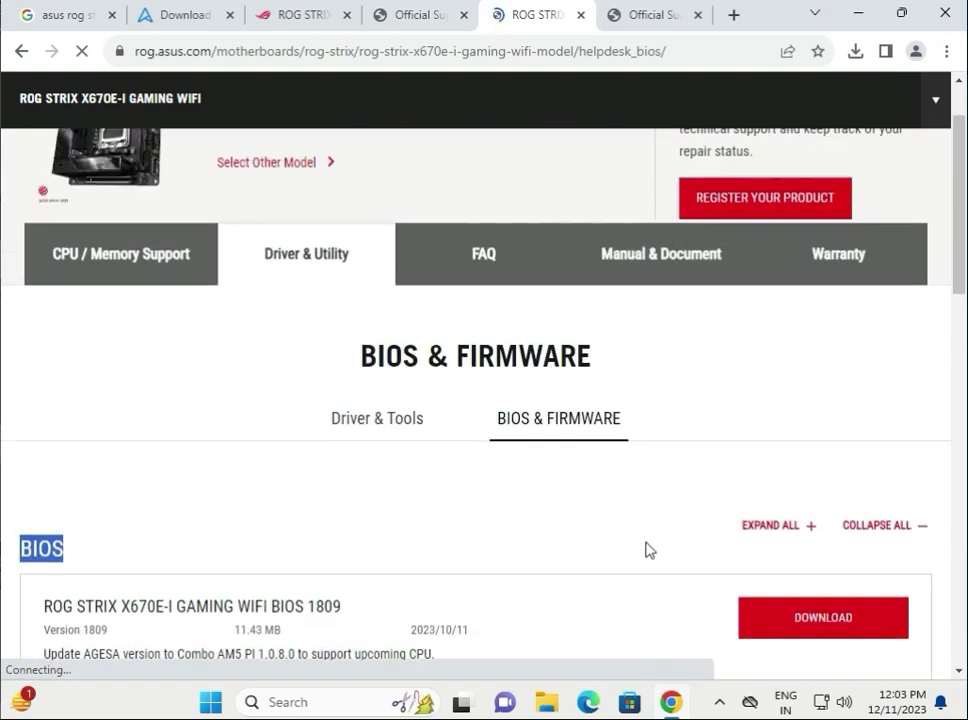
# Show Driver & Tools listings for Windows 11 64-bit.
pyautogui.click(385, 431)
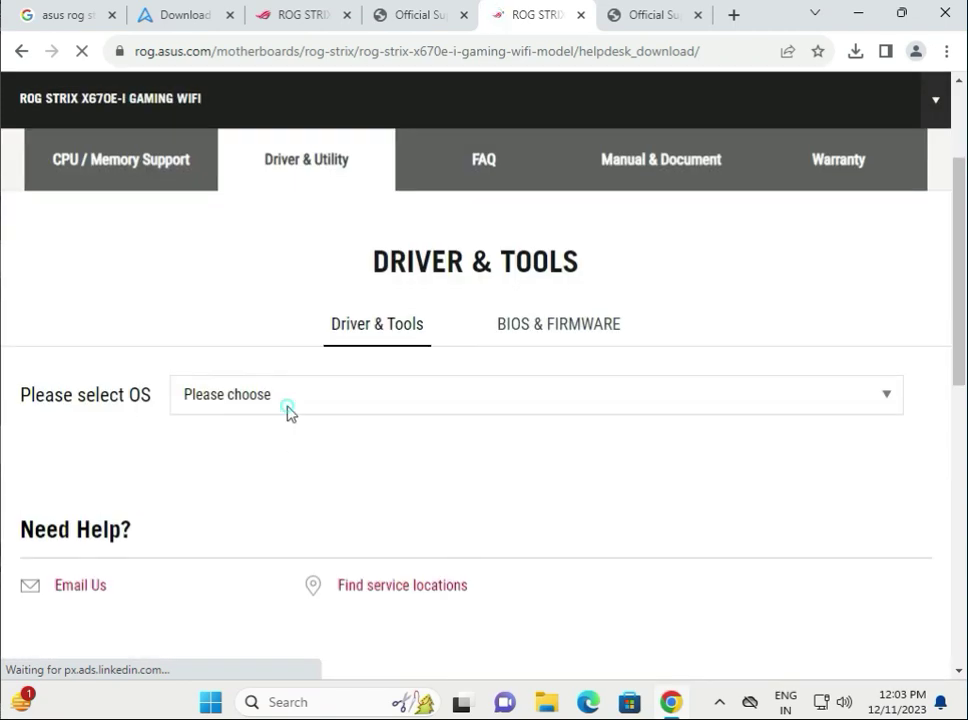
pyautogui.click(288, 404)
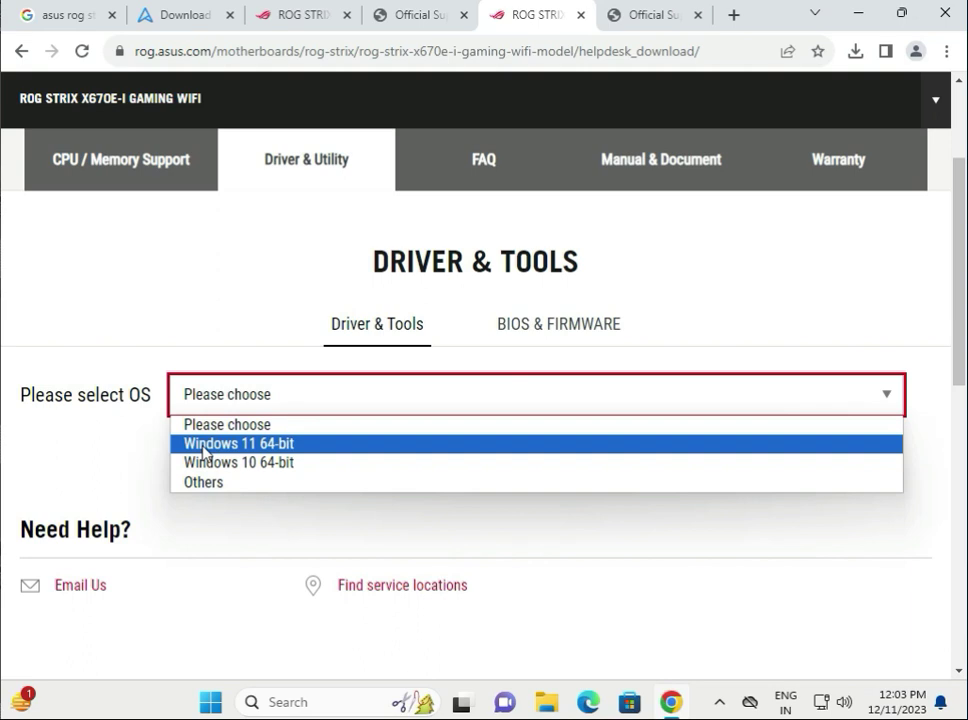
pyautogui.click(203, 450)
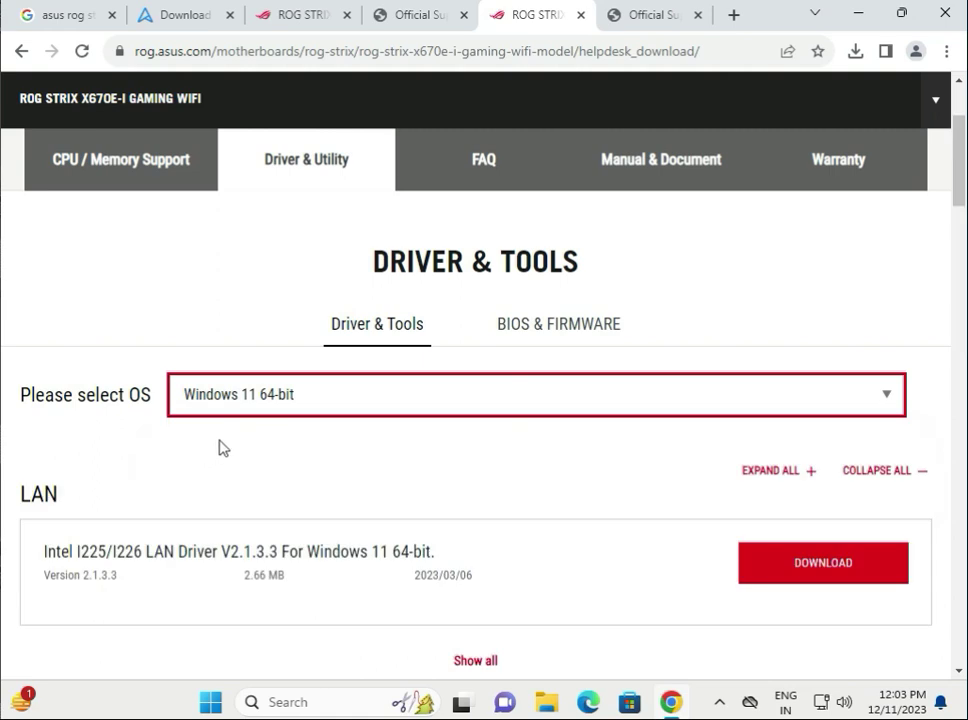
# Download the Intel I225/I226 LAN driver from the driver list.
pyautogui.scroll(-1, 731, 580)
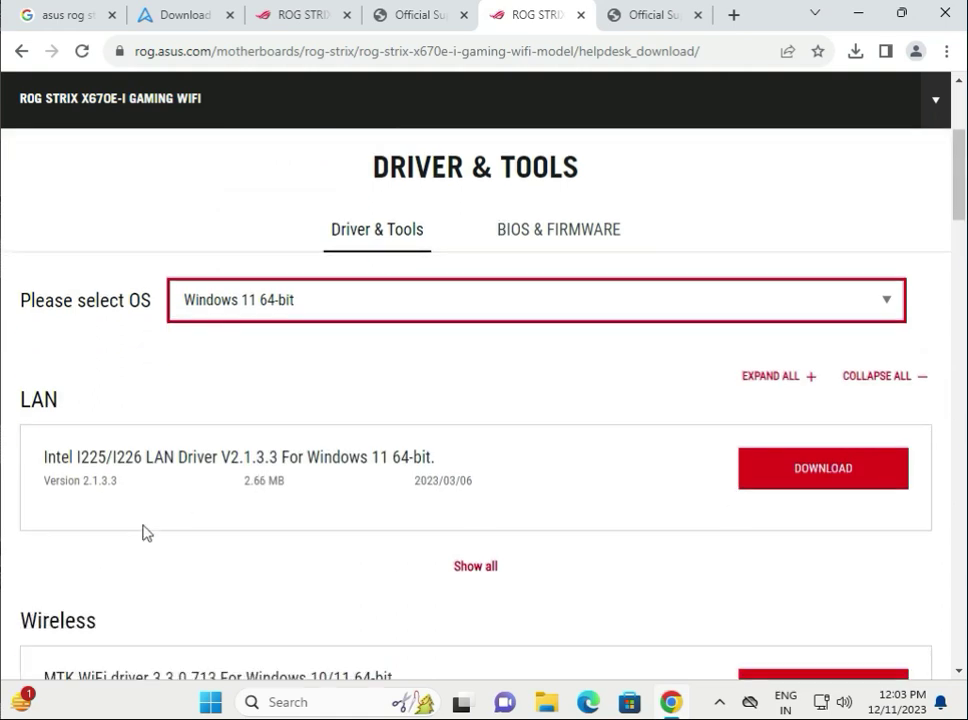
pyautogui.scroll(-3, 136, 540)
pyautogui.scroll(2, 125, 536)
pyautogui.moveTo(87, 526)
pyautogui.mouseDown()
pyautogui.moveTo(93, 534)
pyautogui.moveTo(62, 557)
pyautogui.mouseUp()
pyautogui.moveTo(118, 586); pyautogui.dragTo(78, 588)
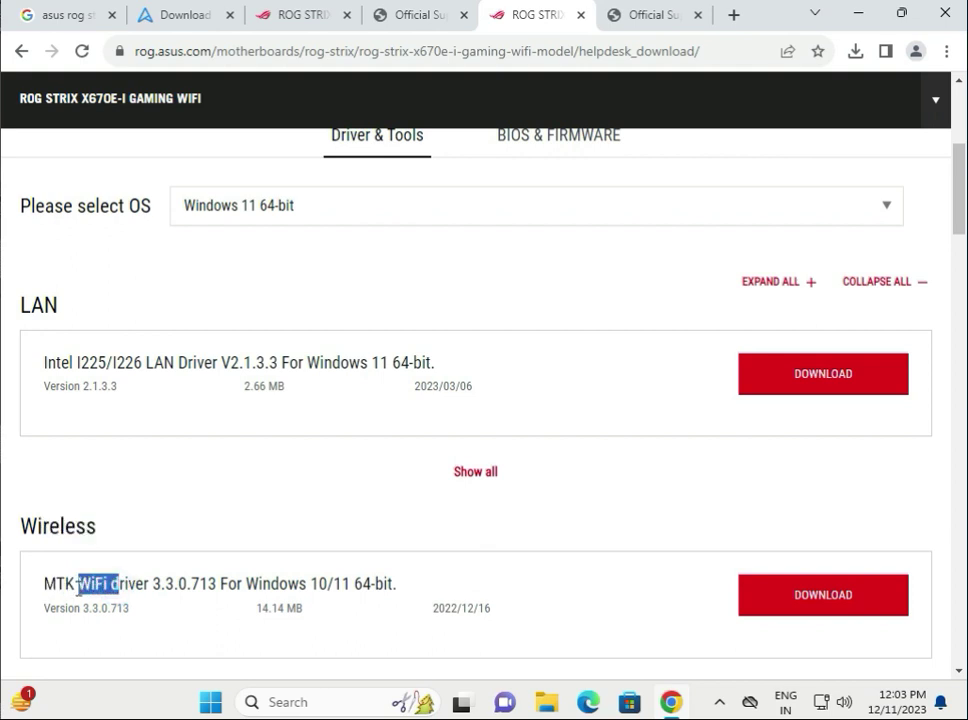
pyautogui.click(201, 523)
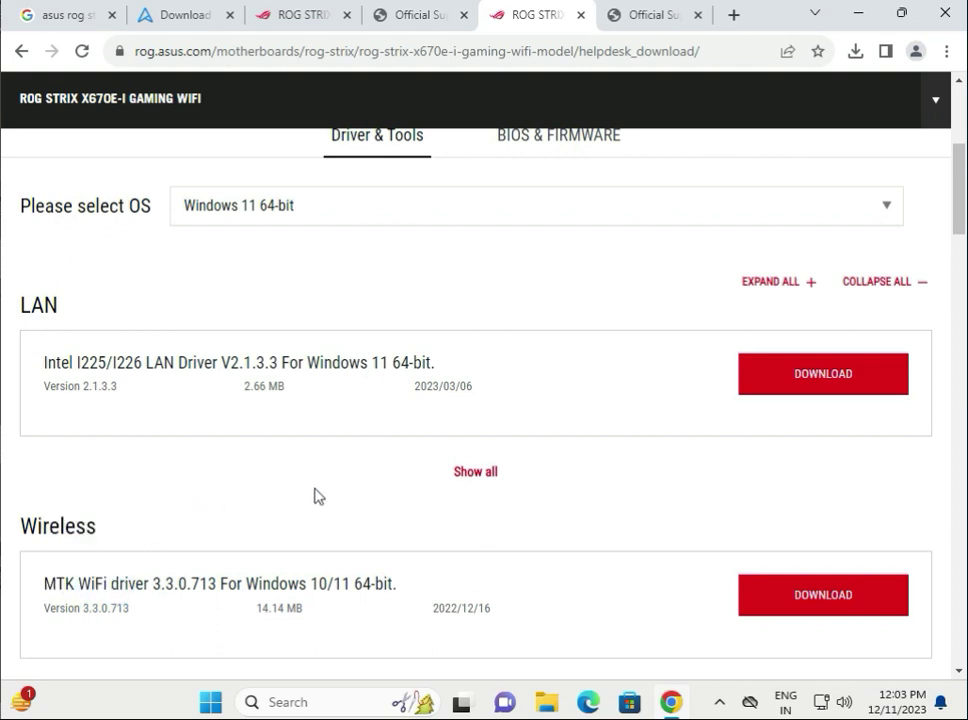
pyautogui.click(834, 372)
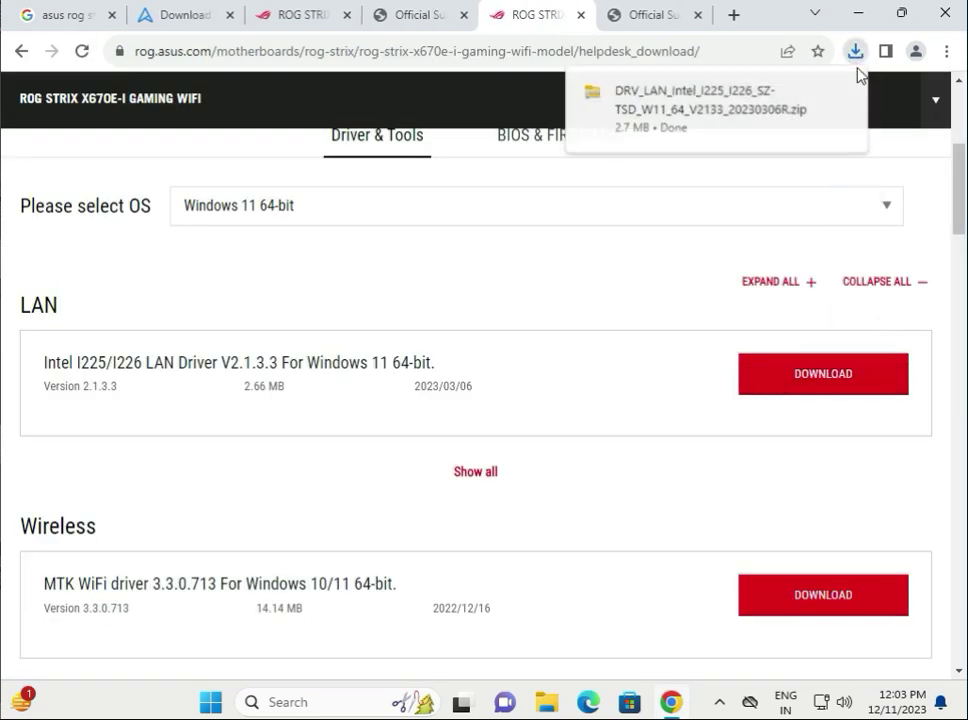
# Extract the downloaded LAN driver zip into the Desktop\driver folder.
pyautogui.click(733, 121)
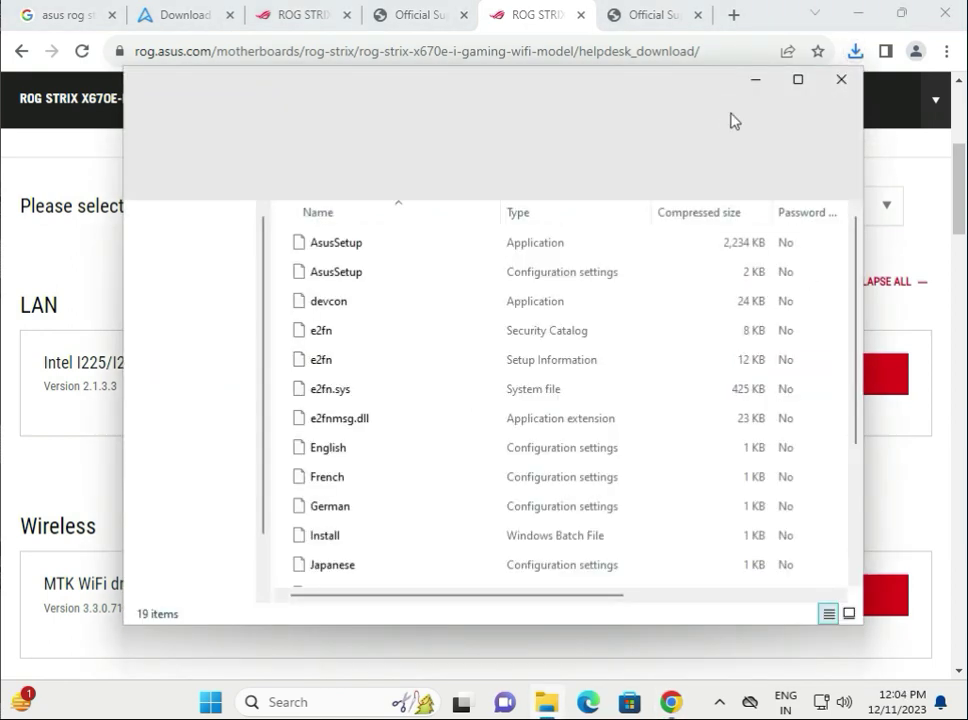
pyautogui.doubleClick(345, 244)
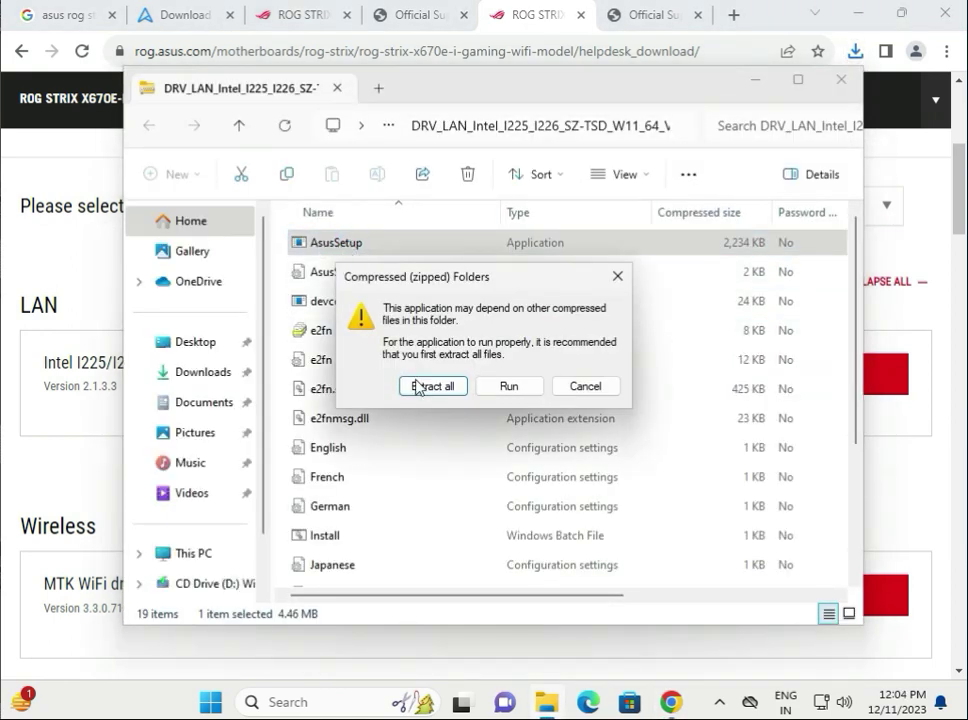
pyautogui.click(435, 387)
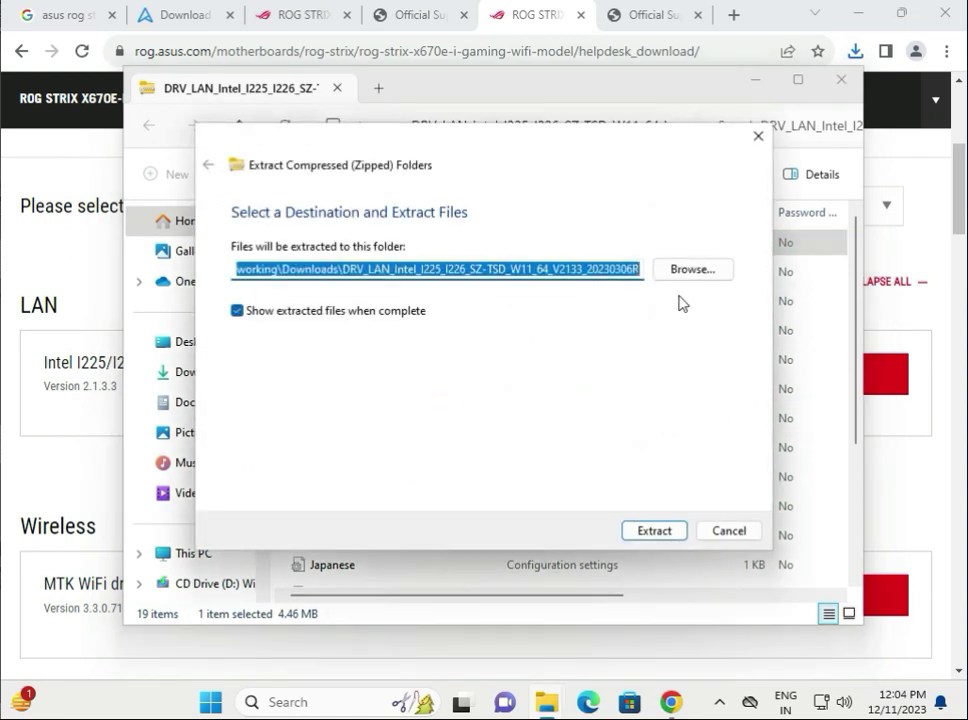
pyautogui.click(684, 271)
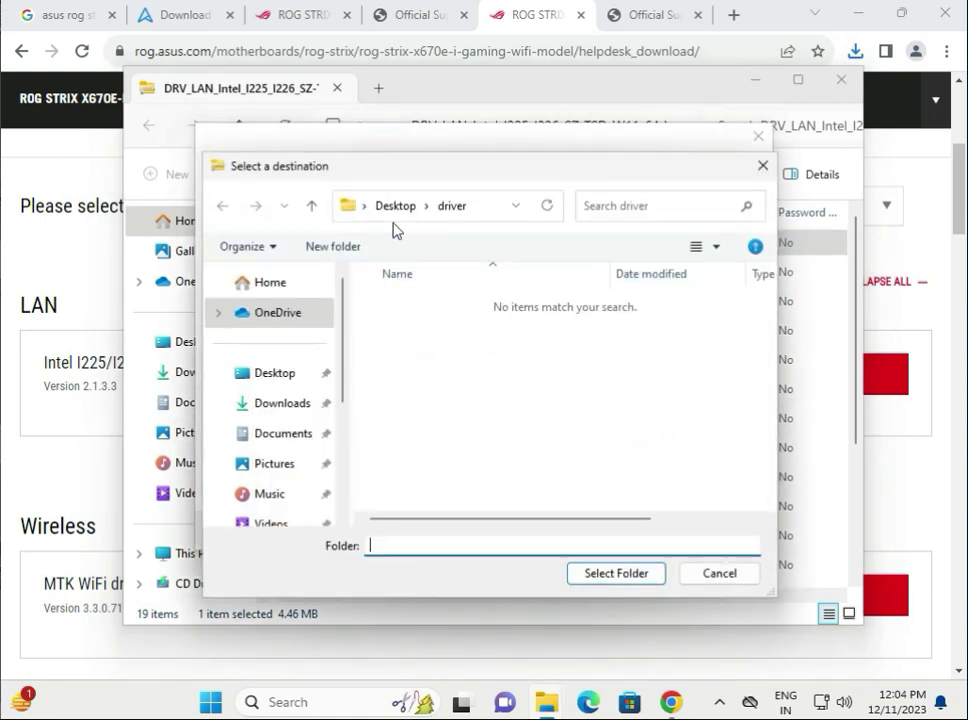
pyautogui.click(588, 573)
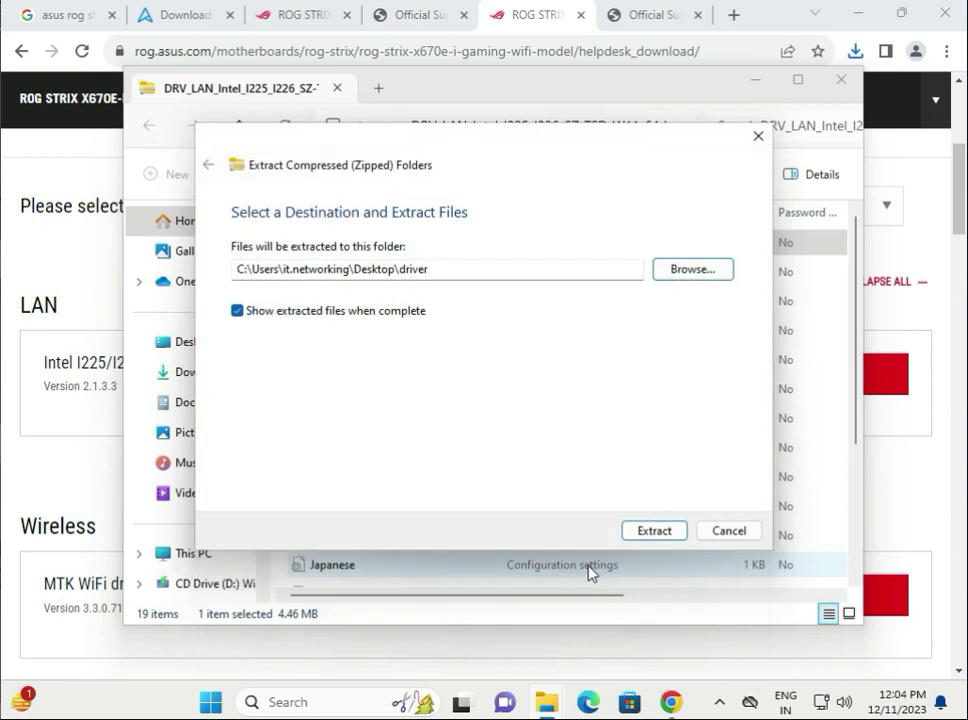
pyautogui.click(665, 534)
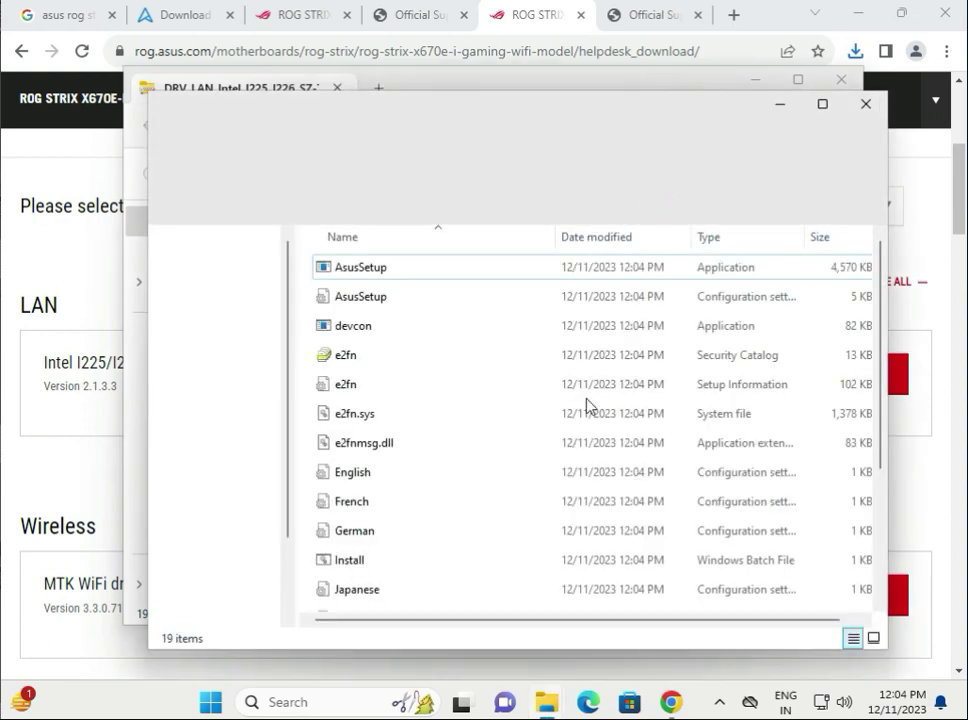
# Launch the extracted AsusSetup installer and approve the UAC prompt.
pyautogui.doubleClick(417, 270)
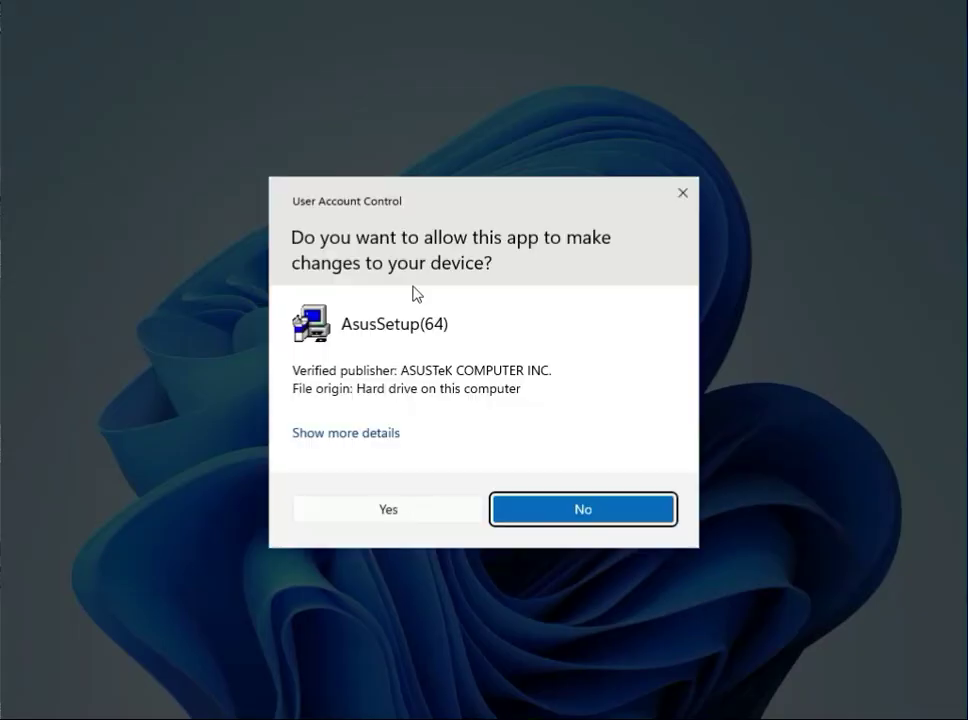
pyautogui.click(424, 512)
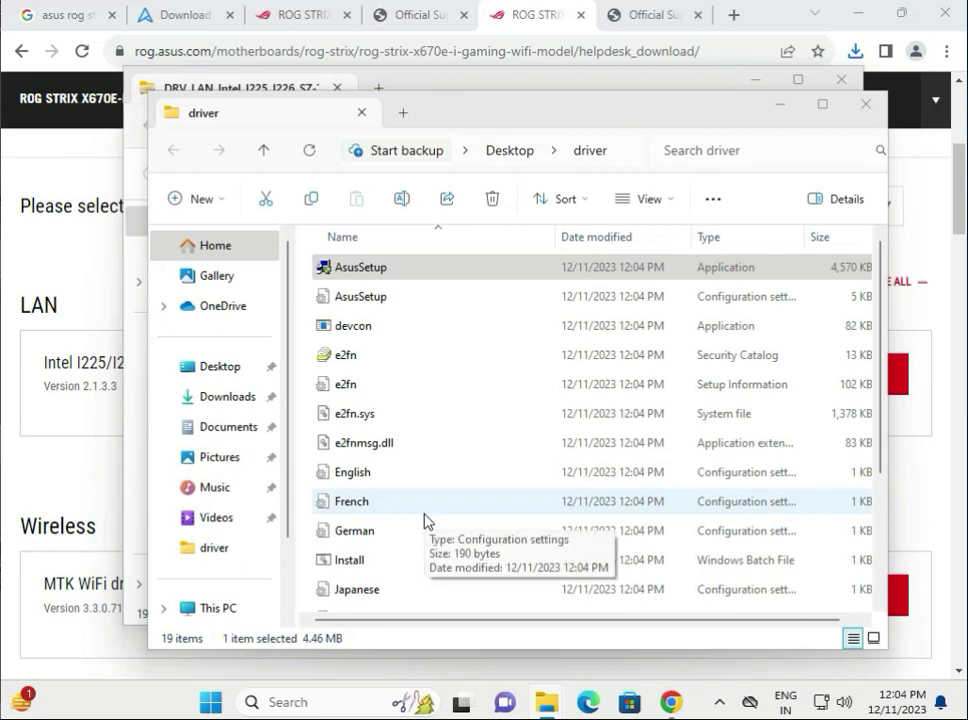
pyautogui.scroll(-1, 480, 512)
pyautogui.scroll(-2, 480, 512)
pyautogui.scroll(3, 480, 512)
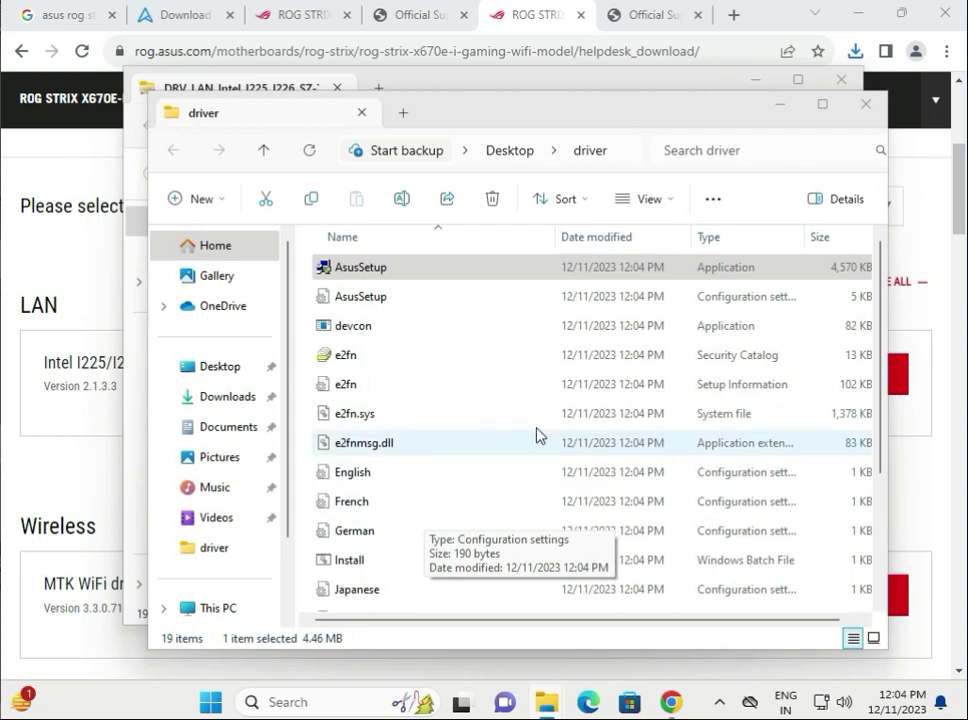
# Close both driver Explorer windows and scroll the driver page to the Wireless and Chipset headings.
pyautogui.click(866, 106)
pyautogui.click(843, 80)
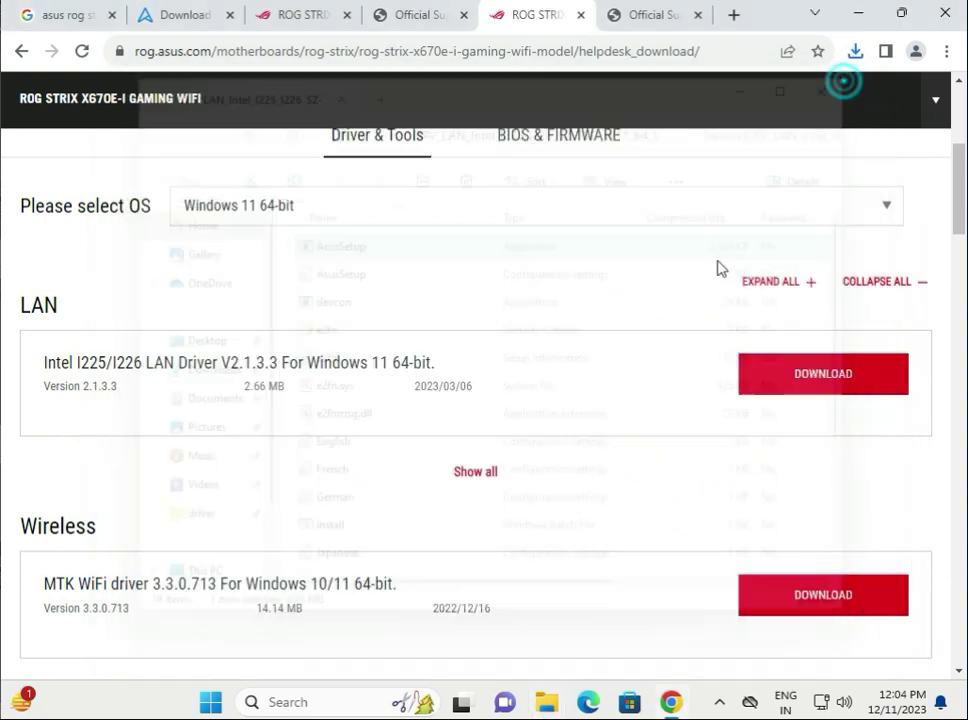
pyautogui.doubleClick(121, 527)
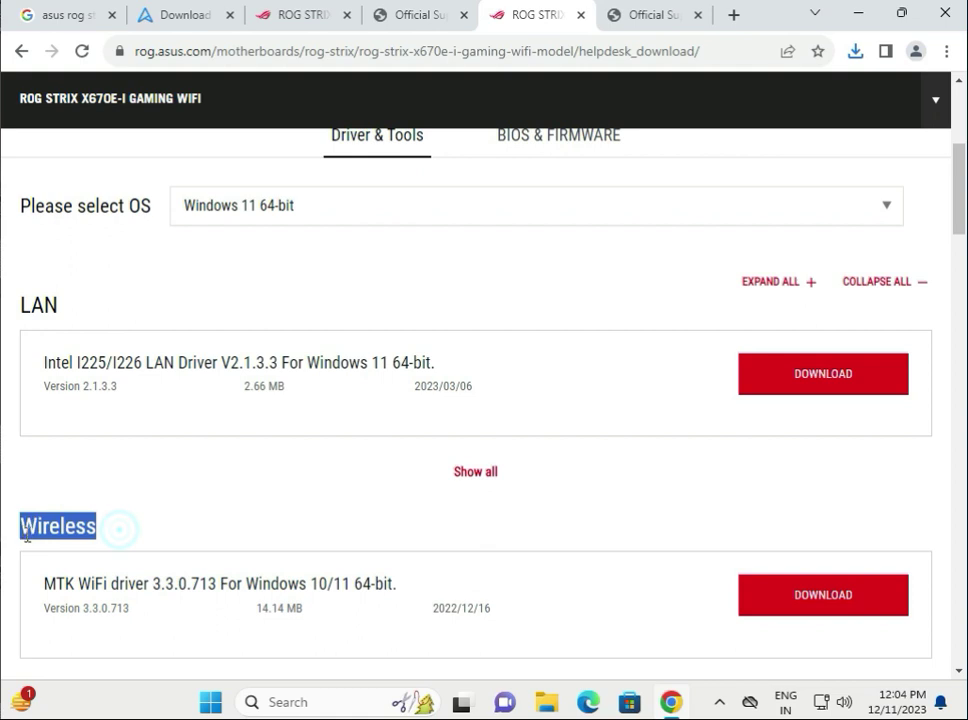
pyautogui.scroll(-1, 303, 527)
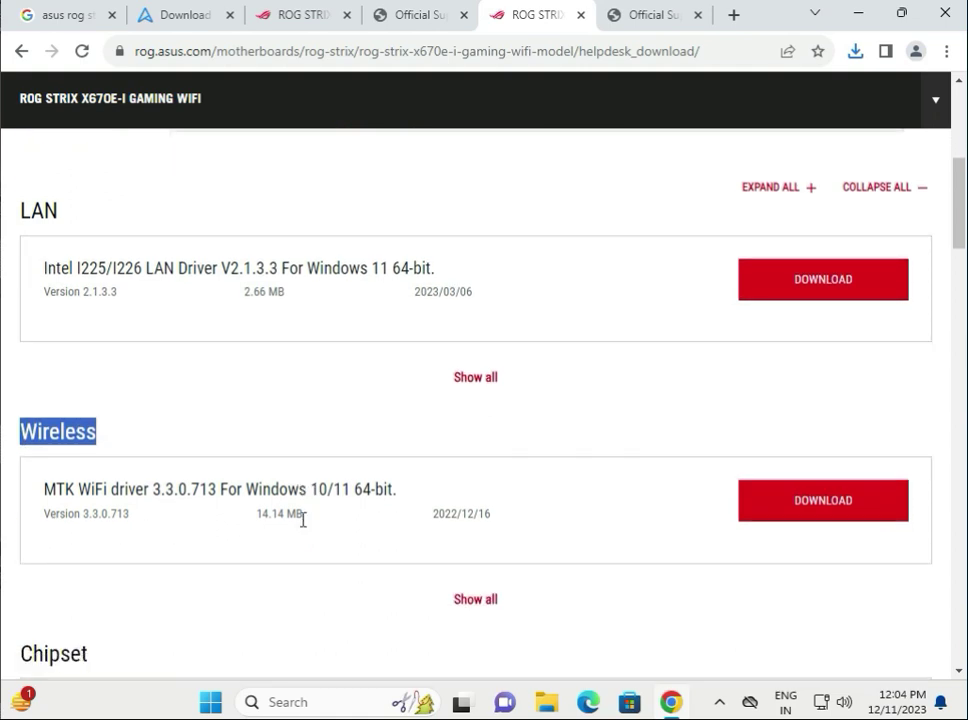
pyautogui.scroll(-2, 201, 521)
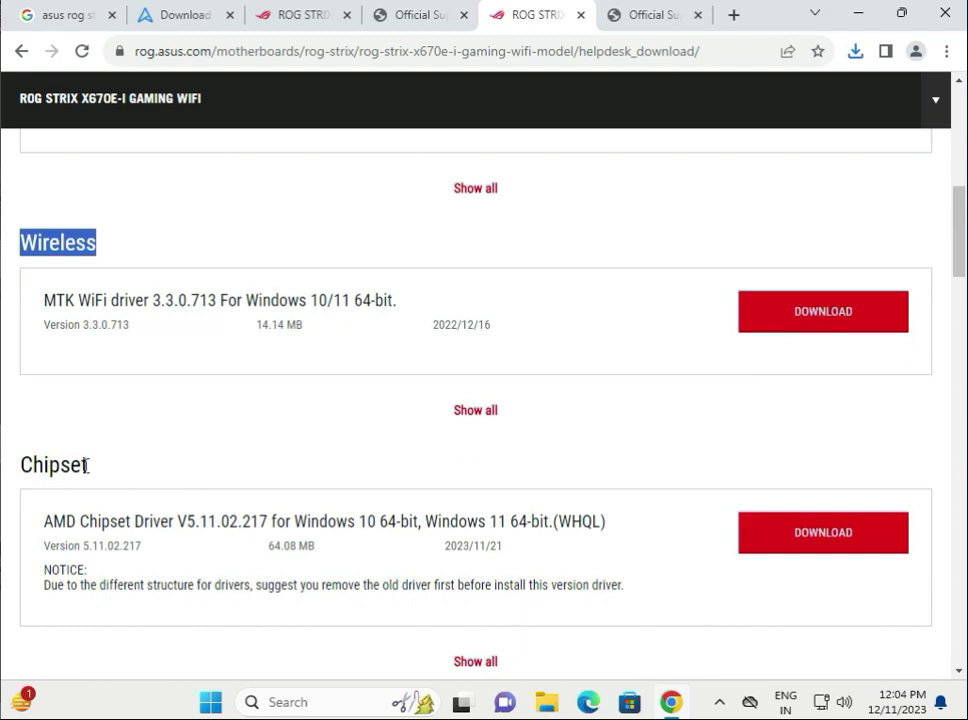
pyautogui.moveTo(90, 467); pyautogui.dragTo(17, 470)
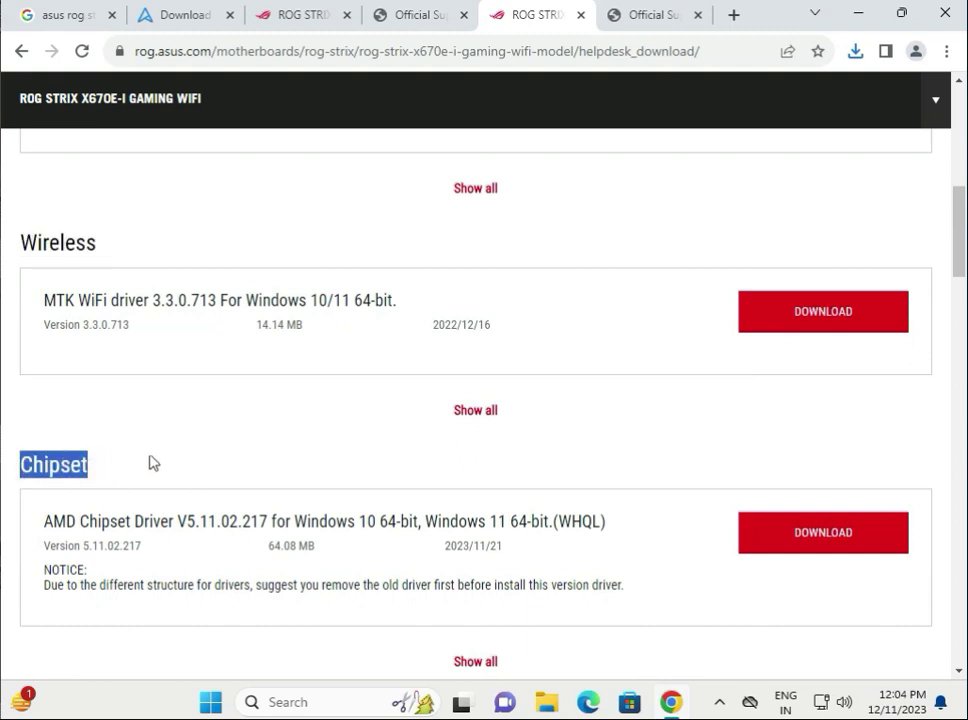